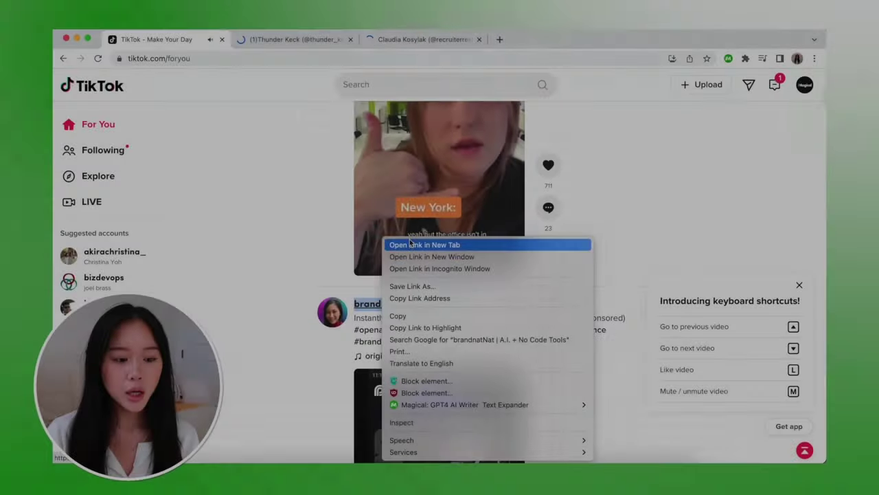
Open a TikTok creator's profile from the For You feed in a new tab.
left_click(419, 244)
Open three more creator profiles from the scrolled feed in new tabs, then bring up Magical.
scroll(434, 285, "down", 5)
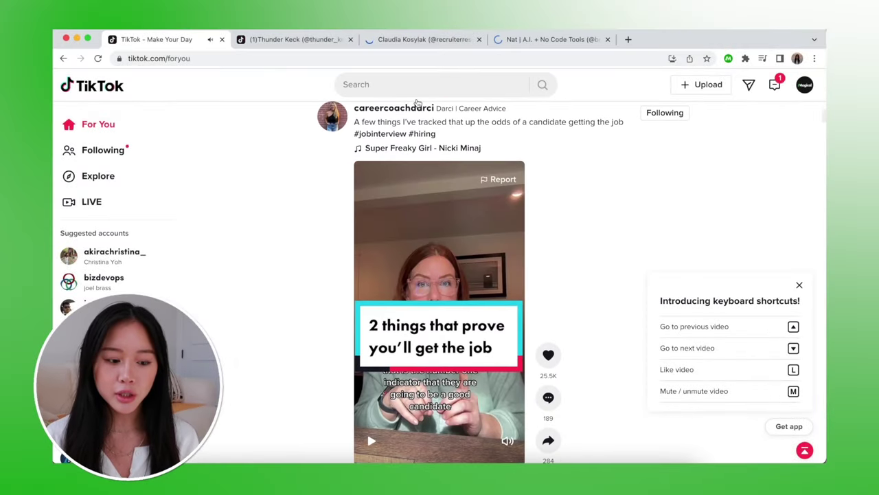
right_click(406, 112)
left_click(426, 115)
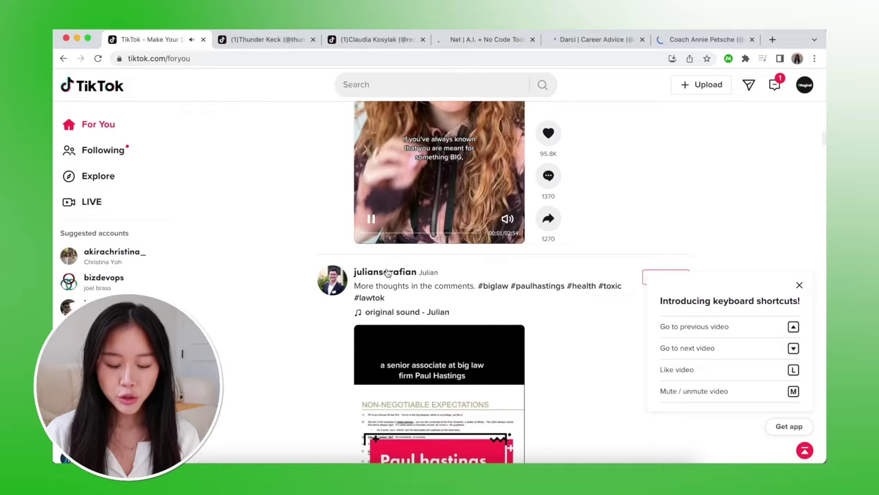
right_click(388, 272)
left_click(408, 247)
scroll(406, 234, "down", 10)
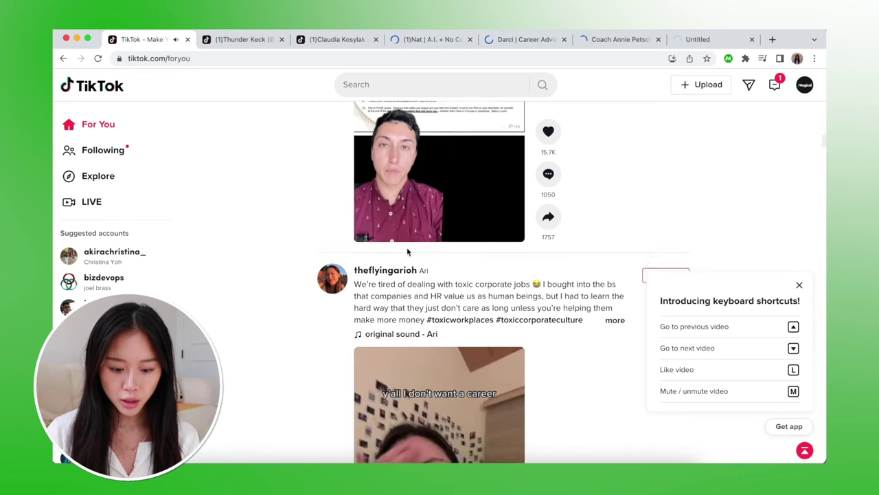
right_click(394, 167)
left_click(412, 171)
scroll(395, 158, "down", 10)
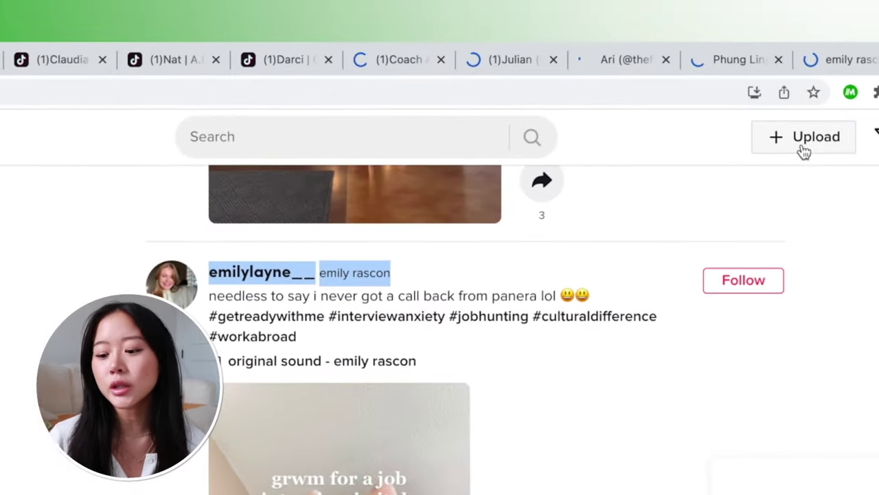
left_click(823, 93)
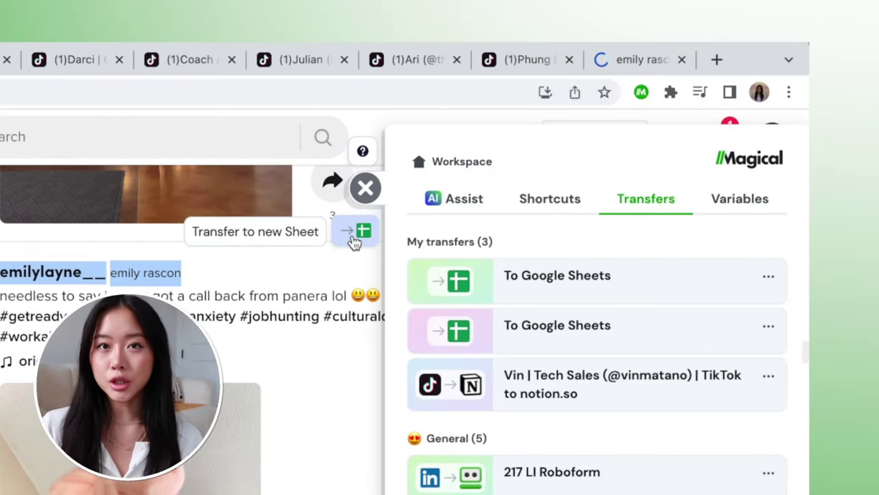
Send this TikTok profile and all similar profile tabs to a new Google Sheet.
left_click(356, 232)
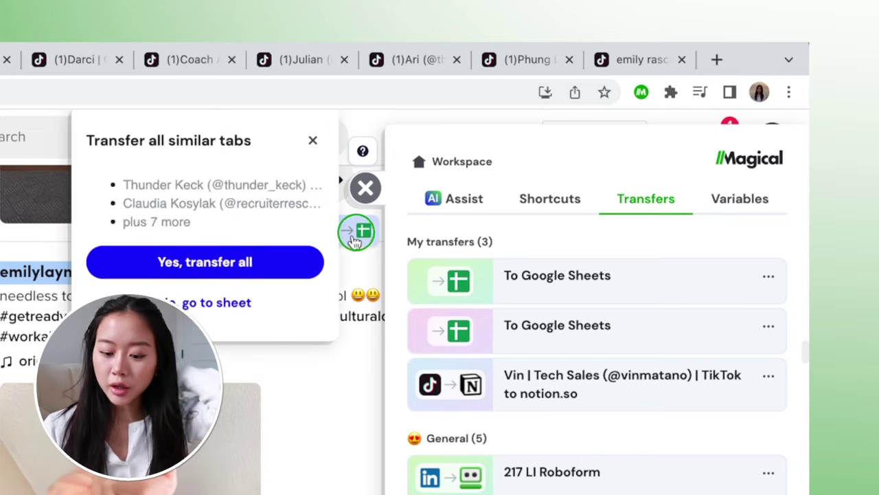
left_click(268, 268)
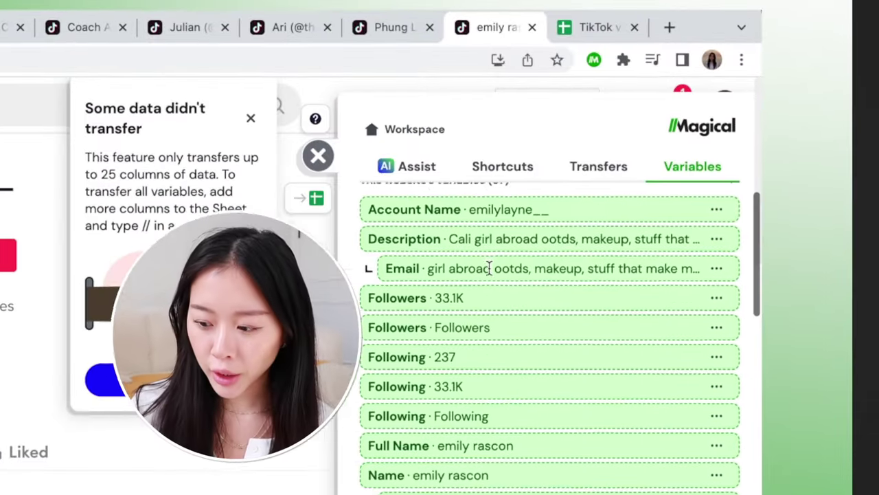
Scroll through the Variables list Magical captured from the TikTok profile.
scroll(489, 268, "down", 3)
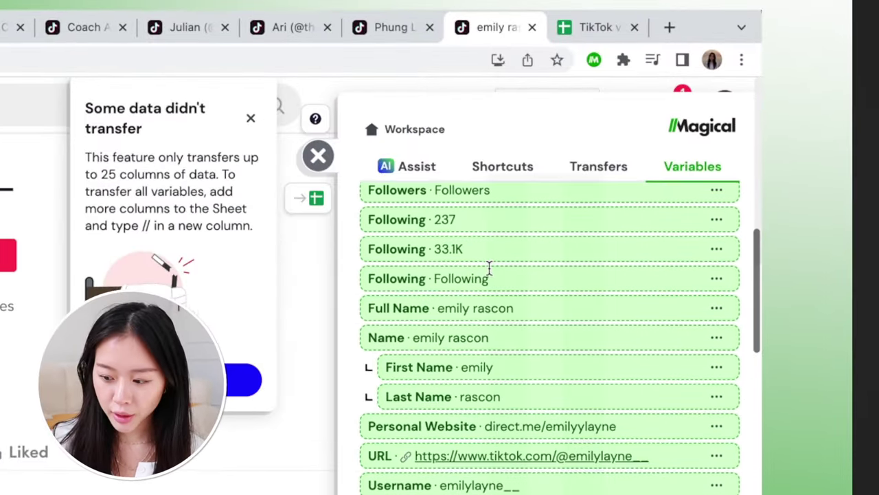
scroll(489, 268, "down", 2)
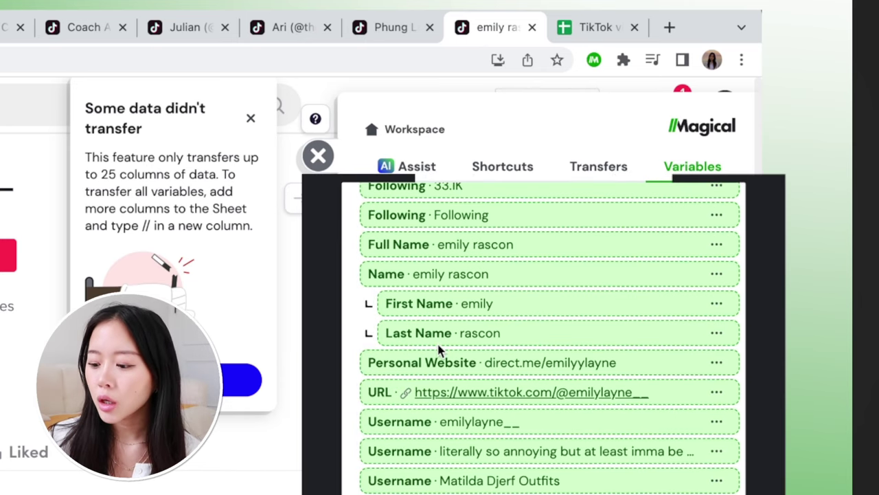
scroll(440, 350, "down", 3)
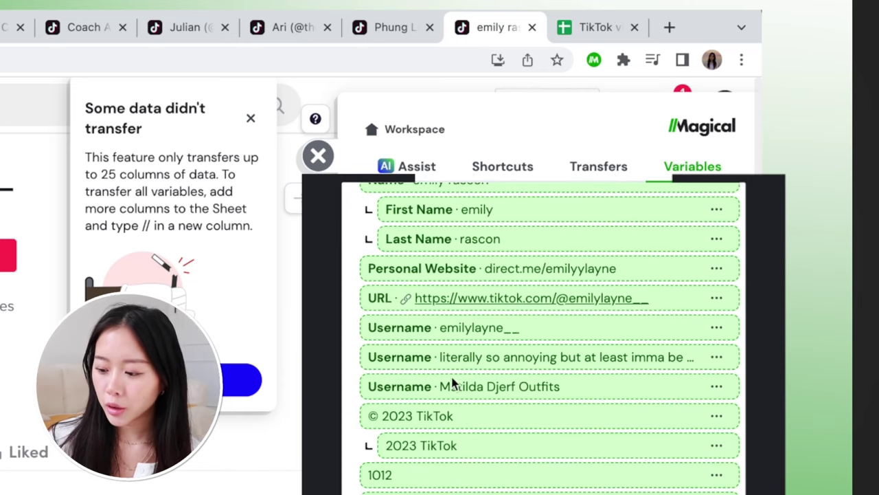
scroll(422, 375, "down", 8)
scroll(422, 379, "up", 15)
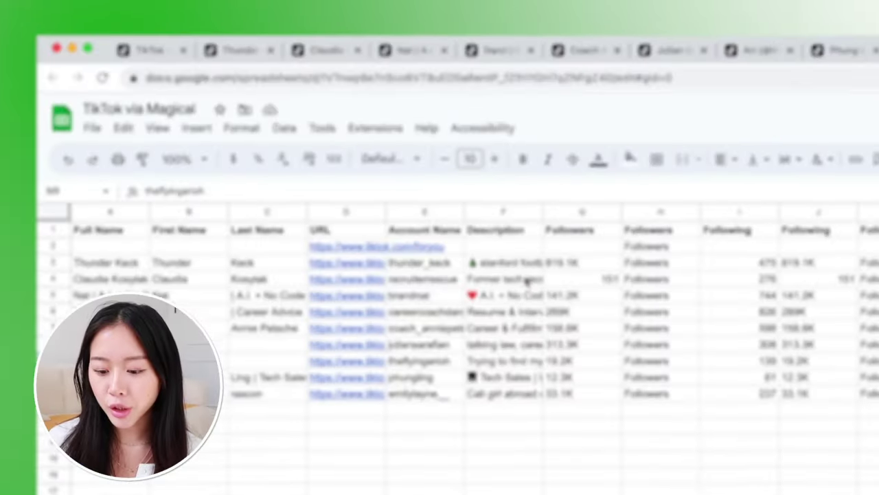
Read the full creator bio in Description cell F3 through the formula bar.
left_click(580, 302)
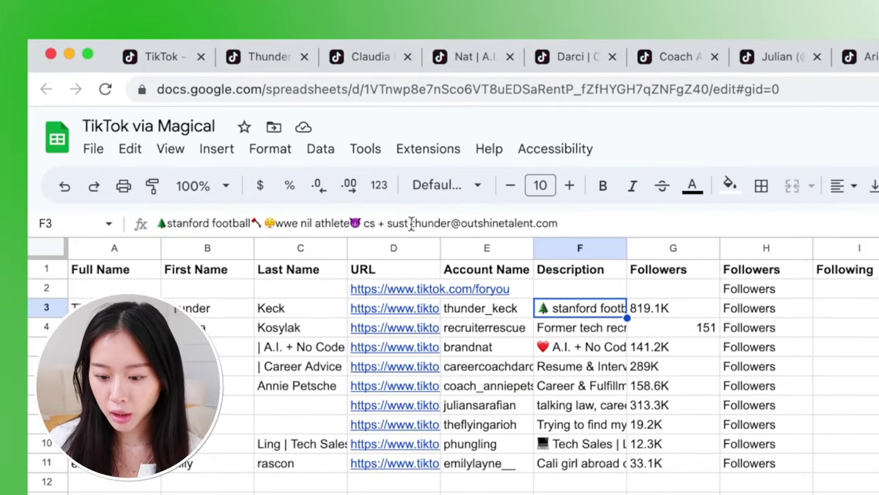
left_click(413, 224)
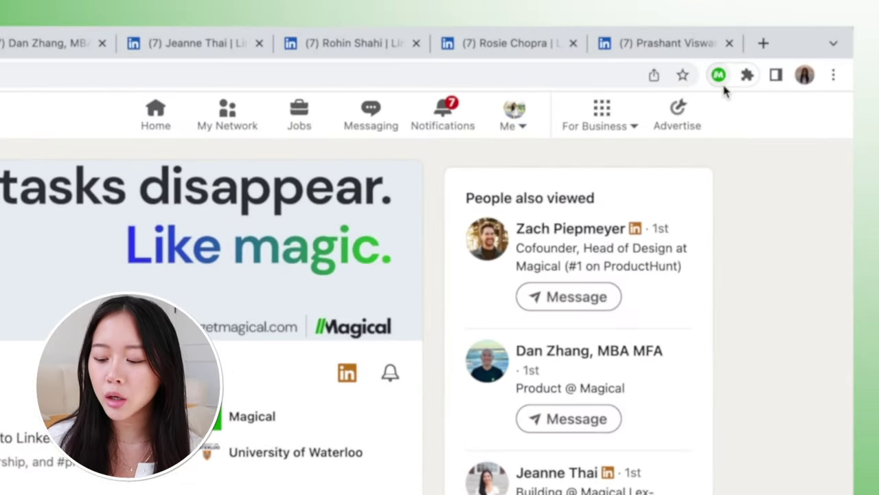
Use Magical's Transfer to new Sheet with transfer all on the open LinkedIn profile tabs.
left_click(718, 78)
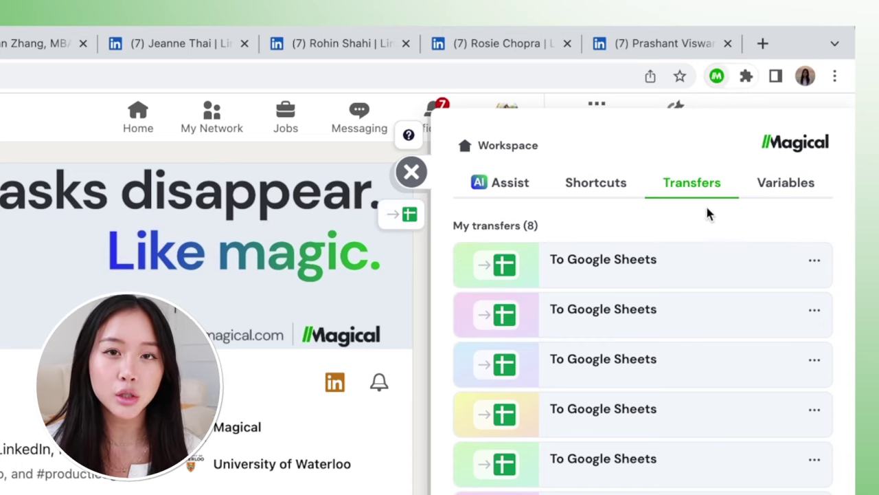
left_click(408, 229)
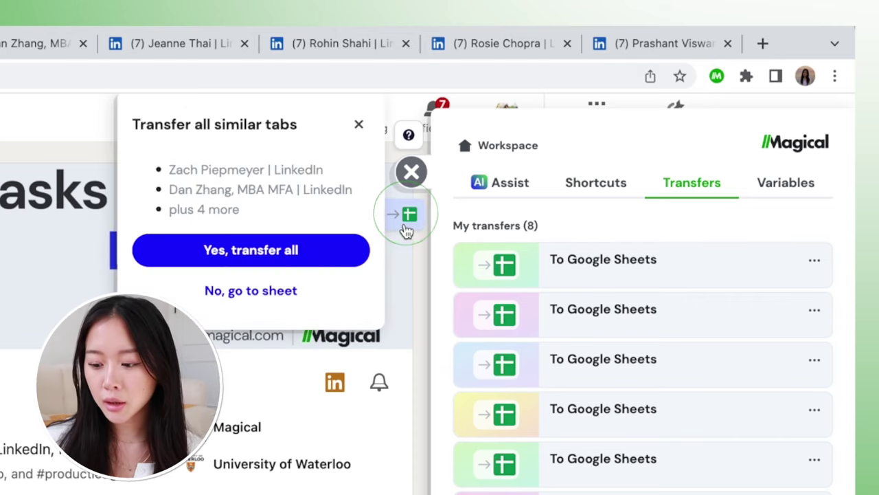
left_click(295, 266)
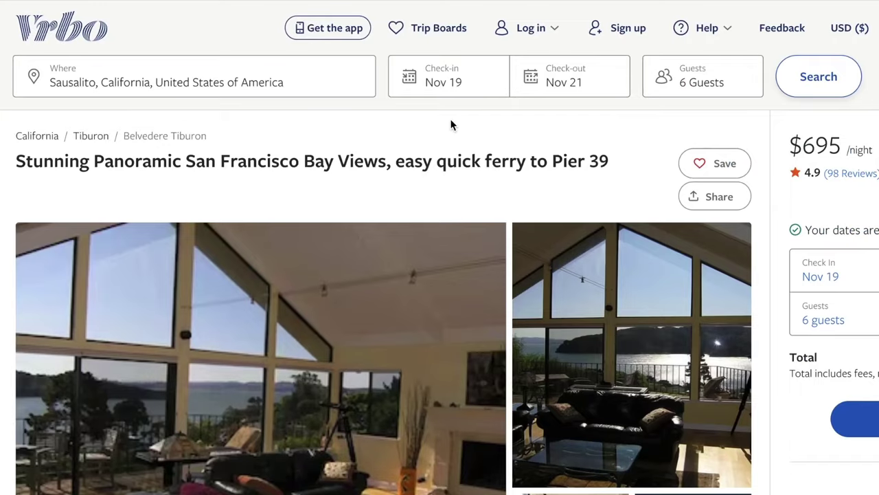
Scroll the current listing, then view Top Coastline Views, Views! New renovation and Elegant & Luxe 5BR Escape.
scroll(456, 116, "down", 2)
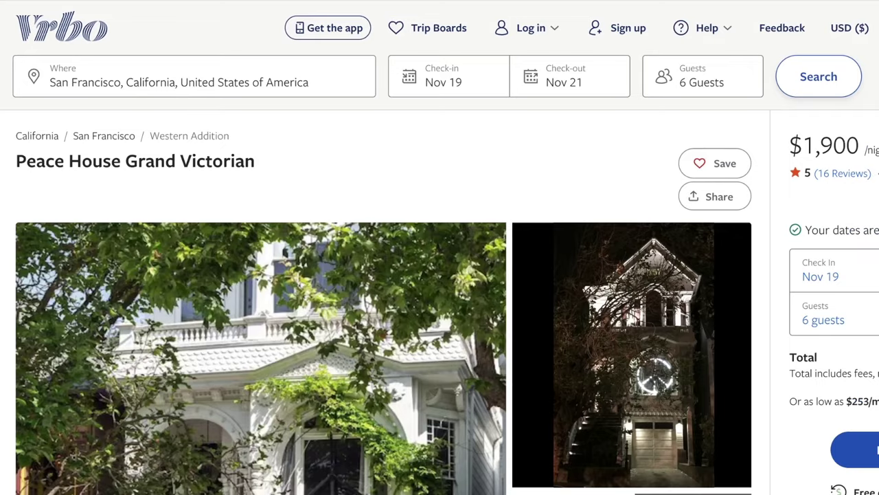
scroll(440, 274, "down", 2)
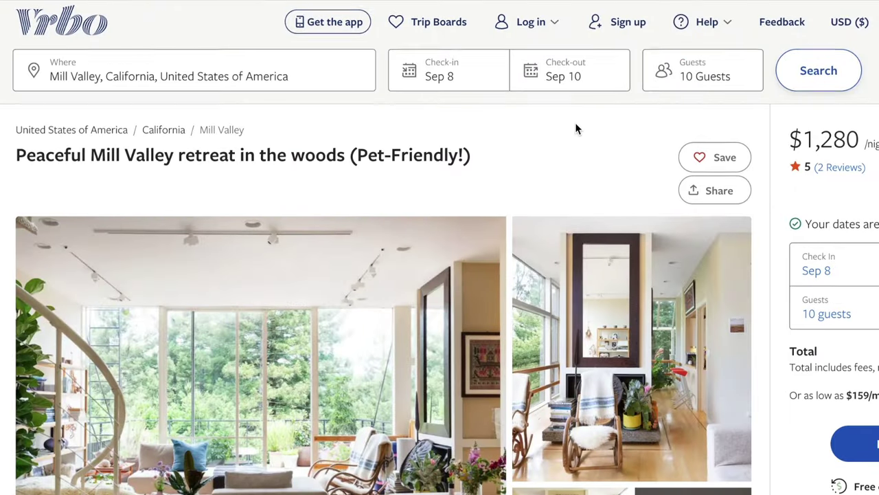
scroll(575, 122, "down", 2)
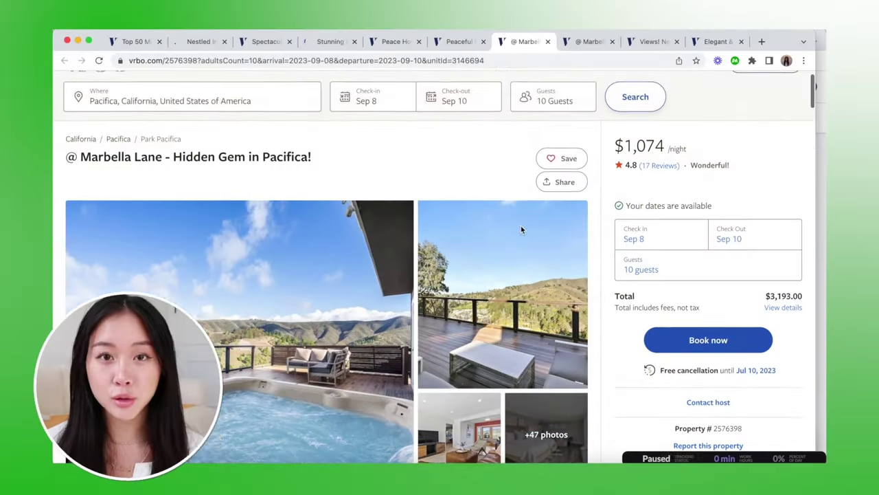
scroll(520, 225, "down", 2)
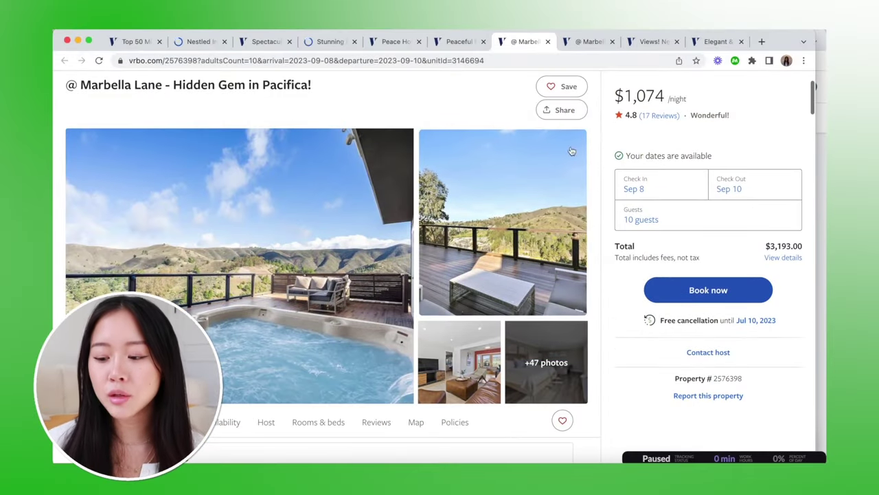
left_click(590, 42)
scroll(643, 103, "down", 2)
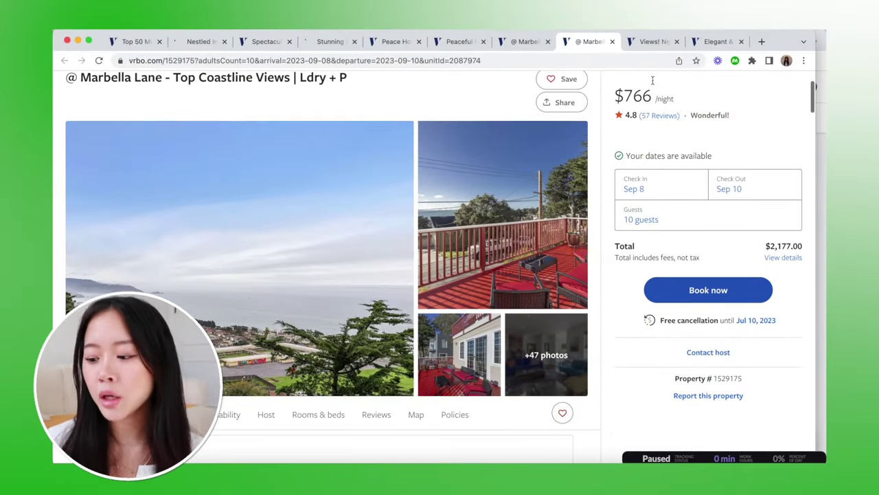
left_click(654, 42)
scroll(659, 120, "down", 1)
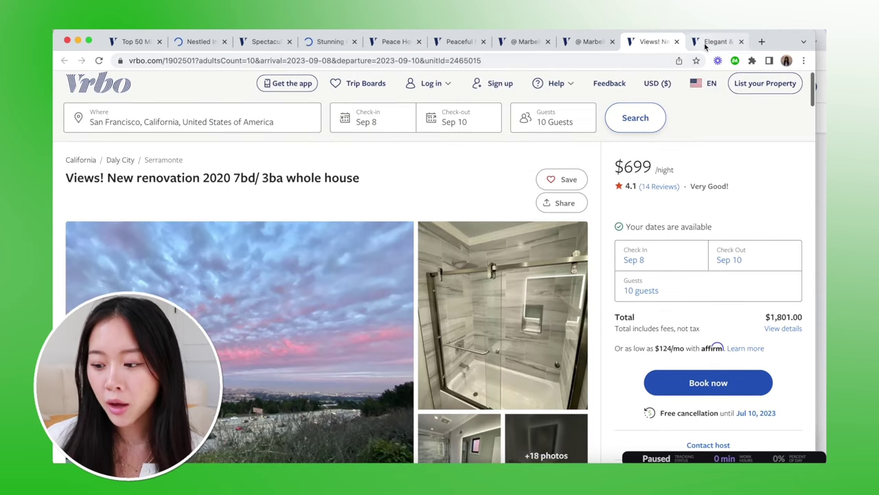
left_click(714, 42)
Step back through the listings to Peace House Grand Victorian, then Peaceful Mill Valley retreat.
left_click(652, 42)
left_click(588, 42)
left_click(525, 42)
left_click(460, 42)
left_click(395, 42)
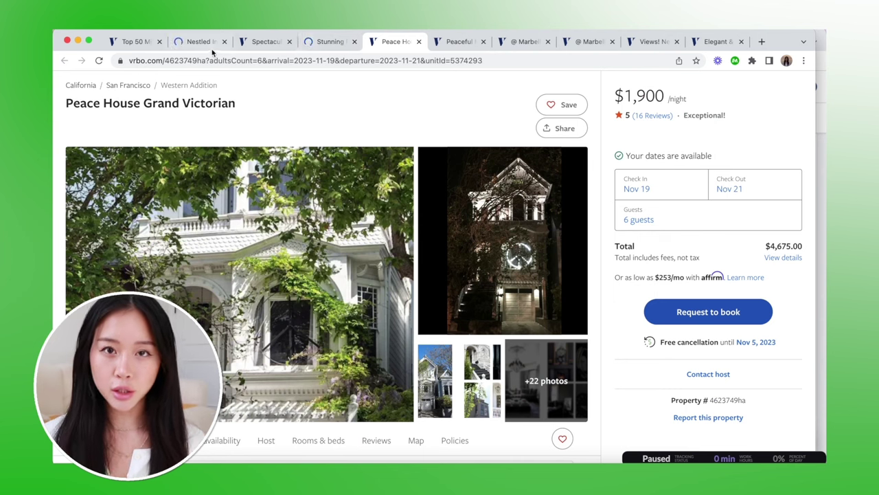
left_click(463, 44)
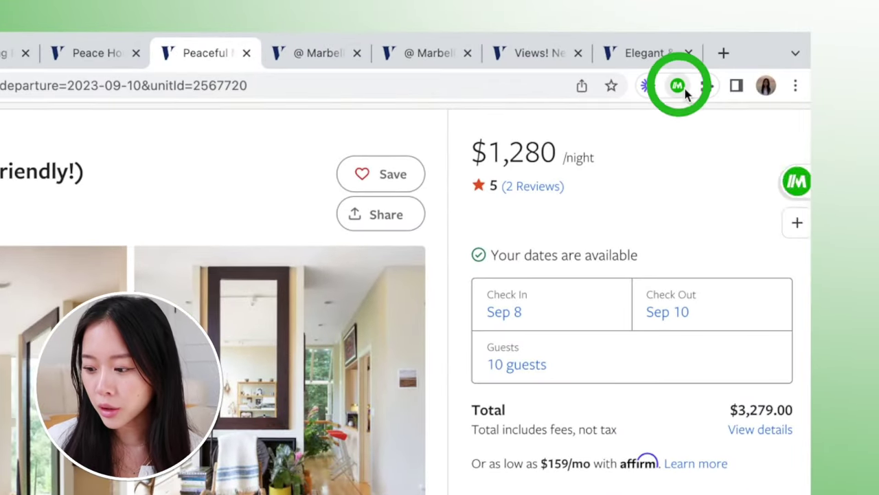
Transfer all Vrbo listing tabs to a new sheet and auto-fit column A to the listing names.
left_click(684, 89)
left_click(395, 222)
left_click(280, 265)
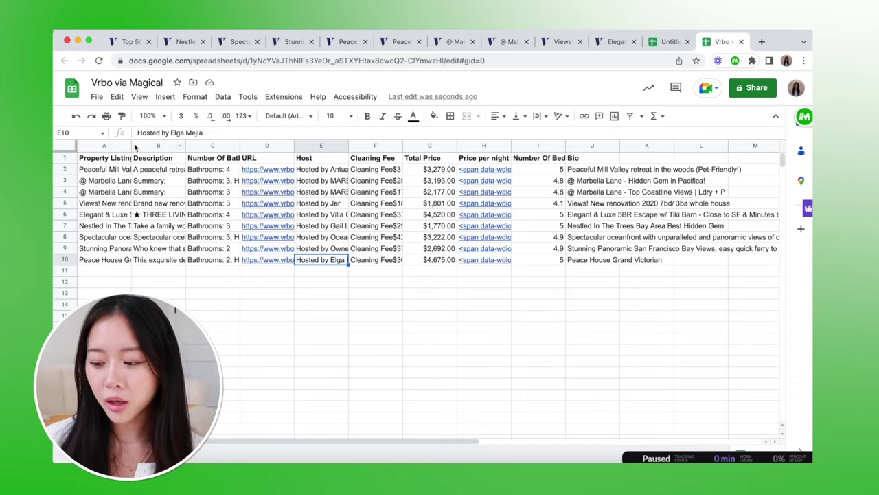
double_click(131, 145)
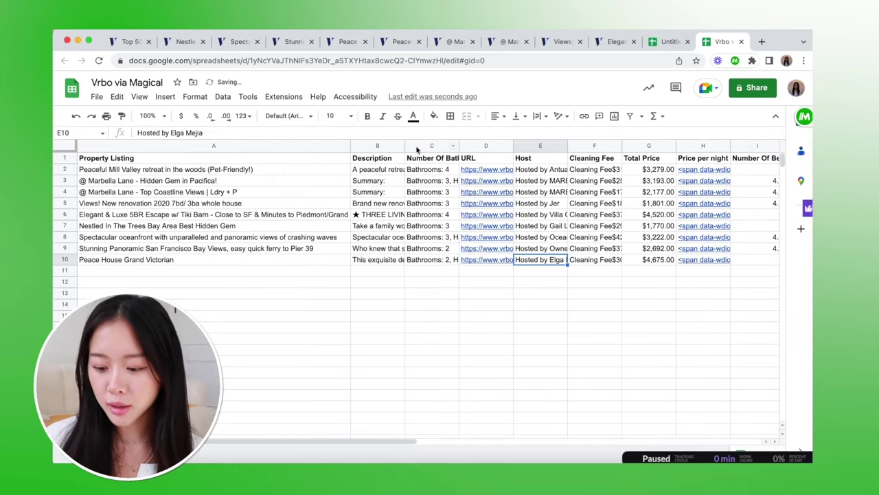
Auto-fit column B, undo the column width changes, and check the options for Bio column J.
double_click(405, 146)
key("super+z")
key("super+z")
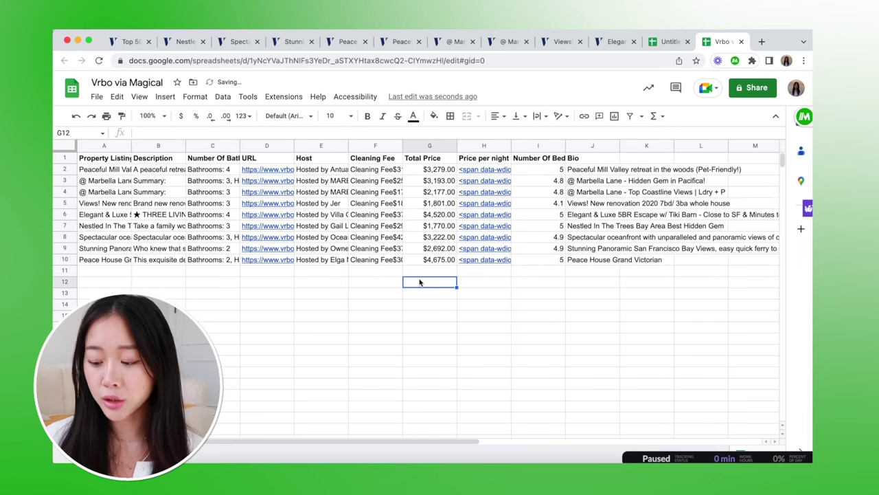
left_click(602, 147)
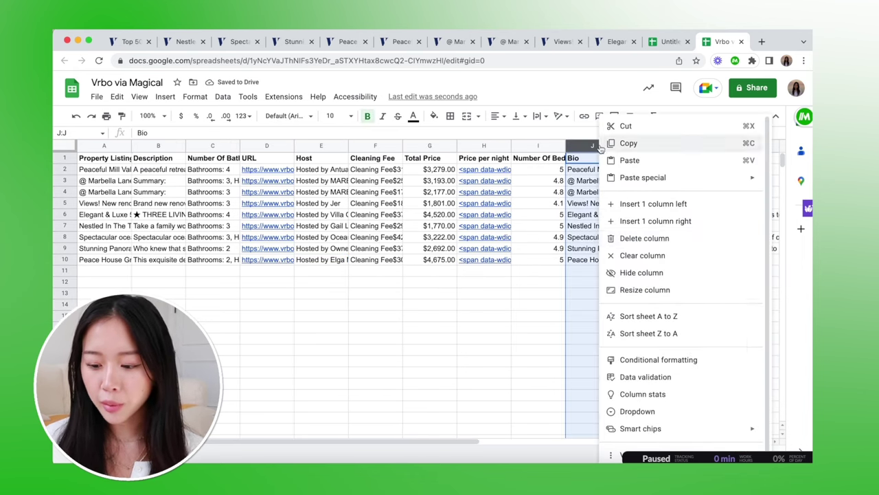
right_click(601, 147)
left_click(523, 242)
Restore the Price per night values in H2:H10 and delete the blank duplicate column H.
left_click(485, 169)
left_click(539, 217)
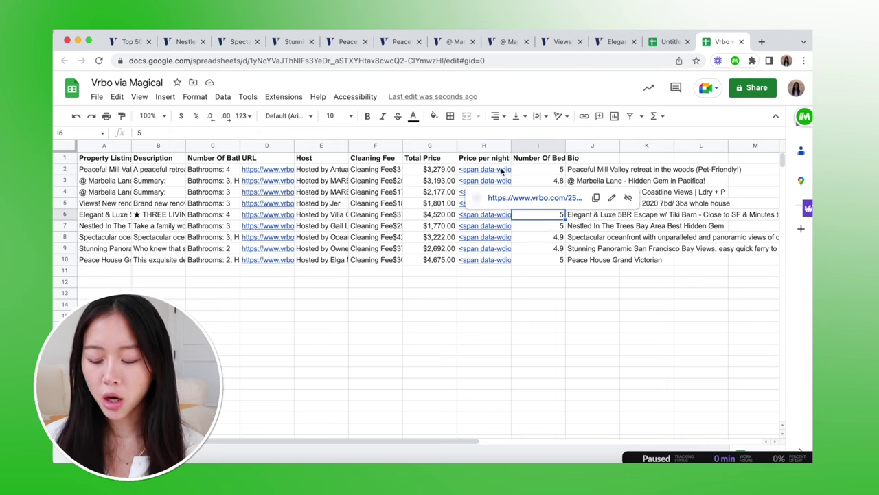
key("super+z")
left_click_drag(491, 169, 502, 260)
right_click(484, 146)
left_click(553, 237)
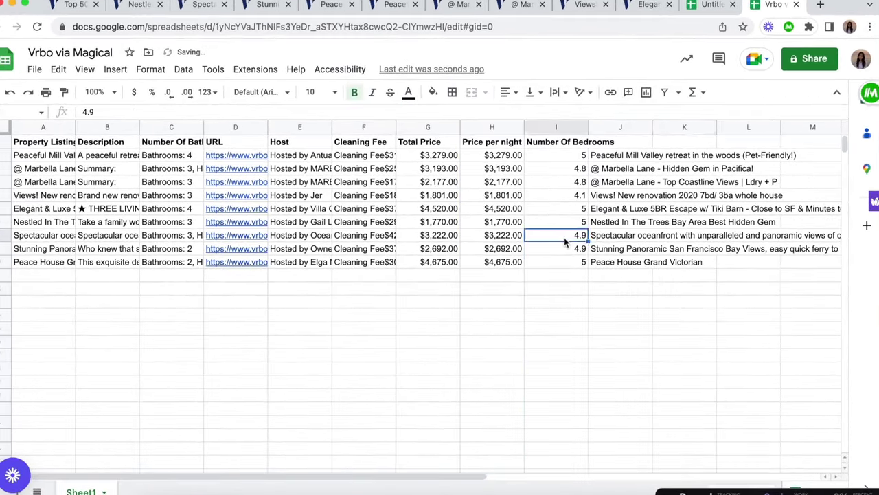